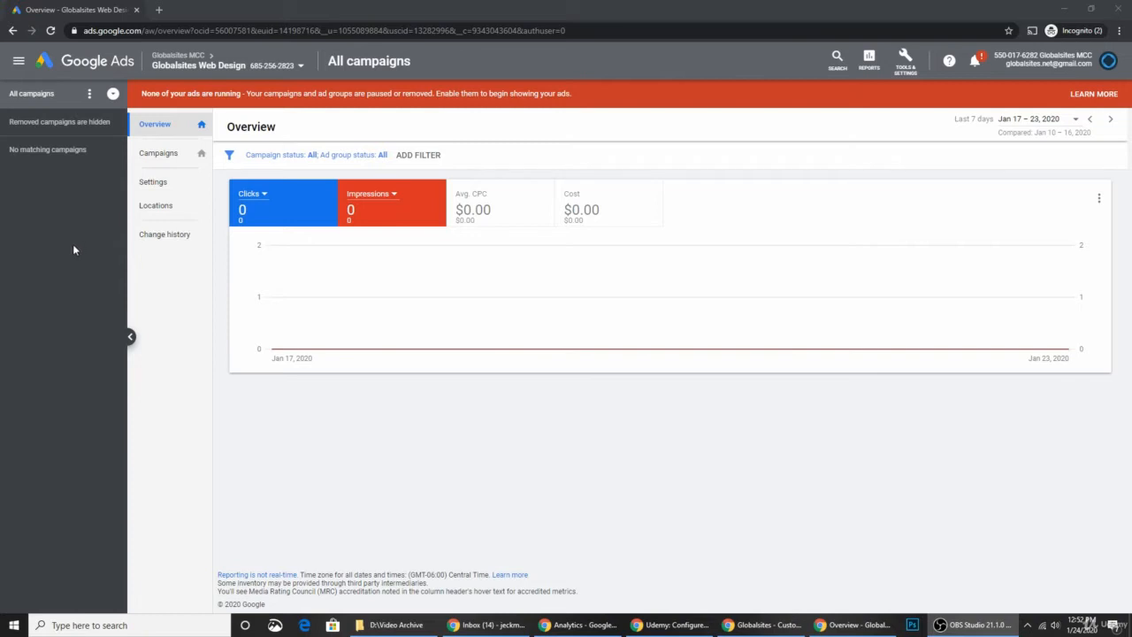
- Start a new campaign from the campaigns list and choose to create it without a goal's guidance
{"action": "left_click", "coordinate": [156, 157]}
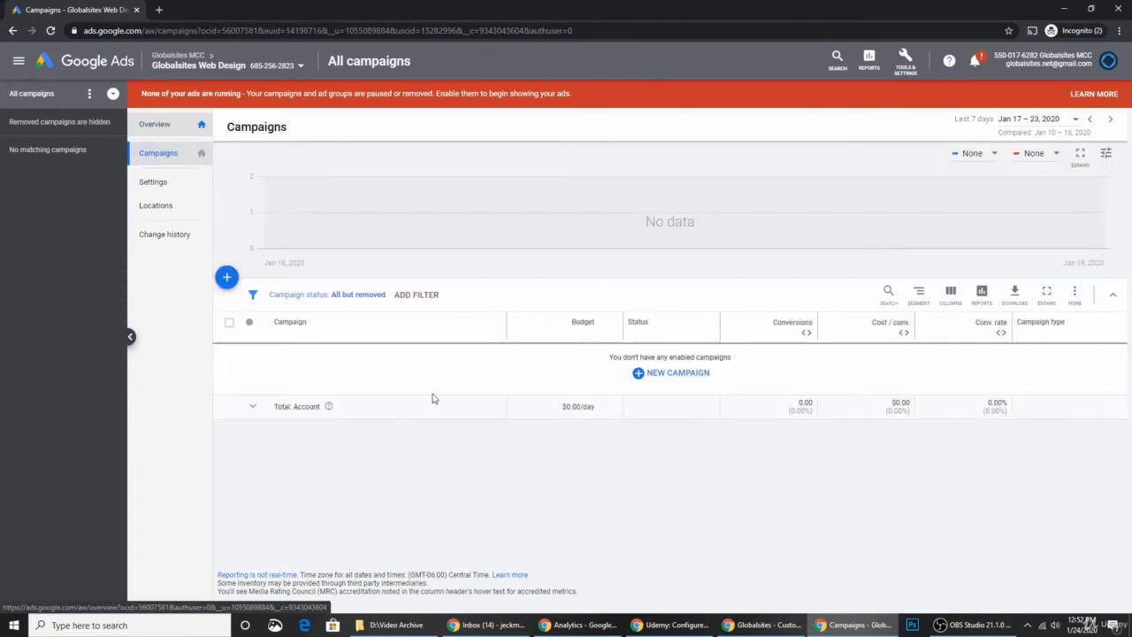
{"action": "left_click", "coordinate": [672, 380]}
{"action": "left_click", "coordinate": [690, 417]}
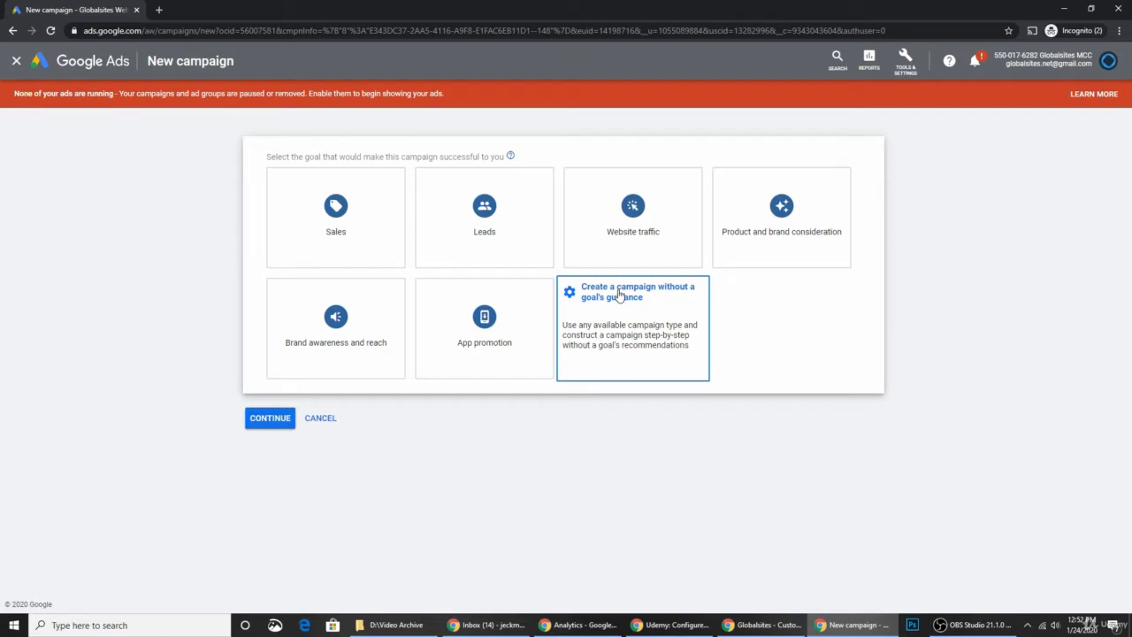
{"action": "left_click", "coordinate": [619, 296]}
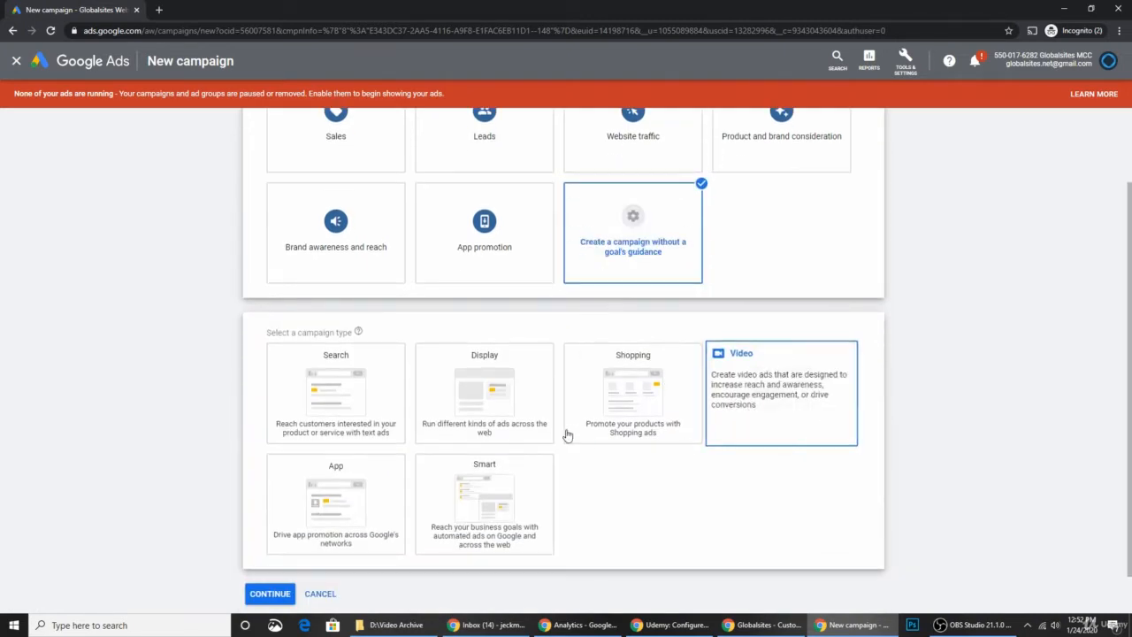
- Choose Display as the campaign type and Standard display campaign as its subtype
{"action": "left_click", "coordinate": [497, 393]}
{"action": "scroll", "coordinate": [495, 392], "scroll_direction": "down", "scroll_amount": 3}
{"action": "scroll", "coordinate": [637, 369], "scroll_direction": "up", "scroll_amount": 2}
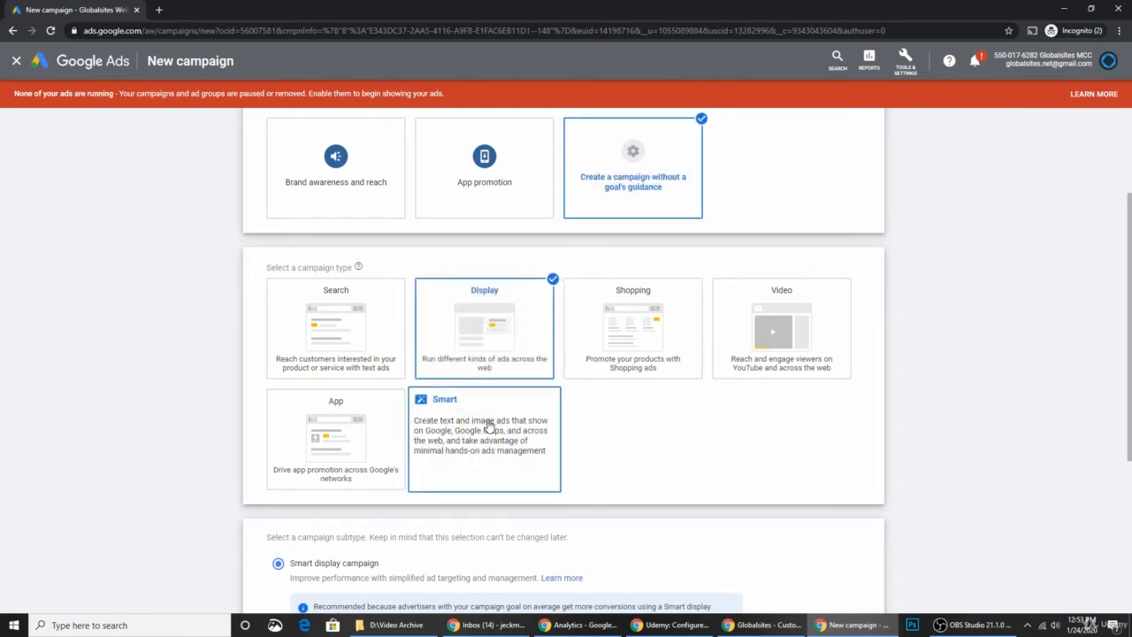
{"action": "left_click", "coordinate": [464, 329]}
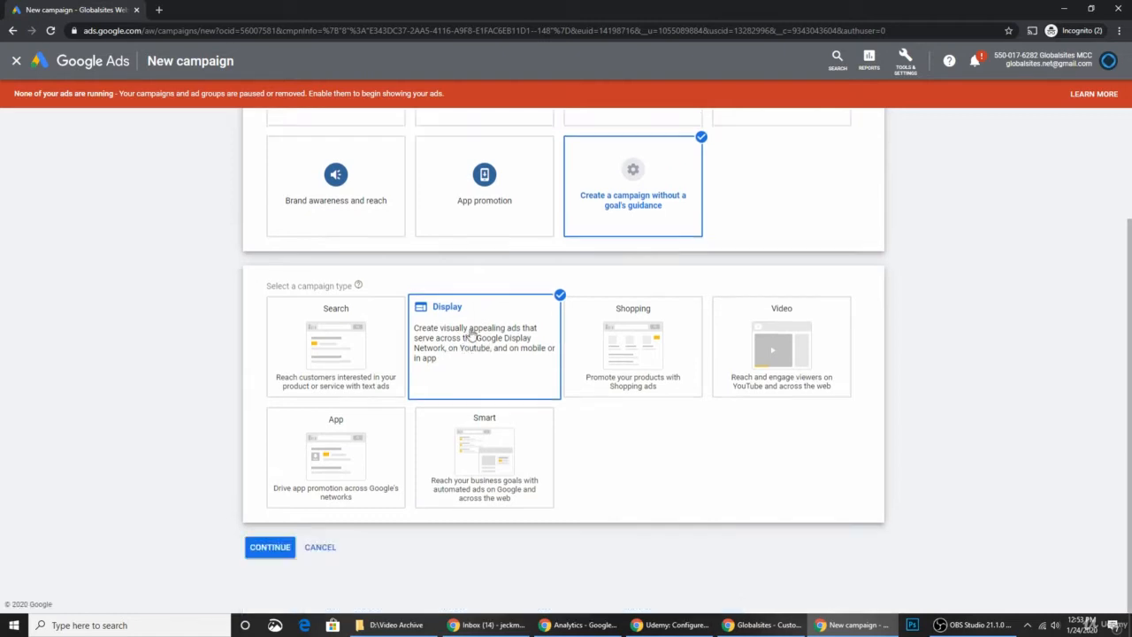
{"action": "left_click", "coordinate": [472, 357]}
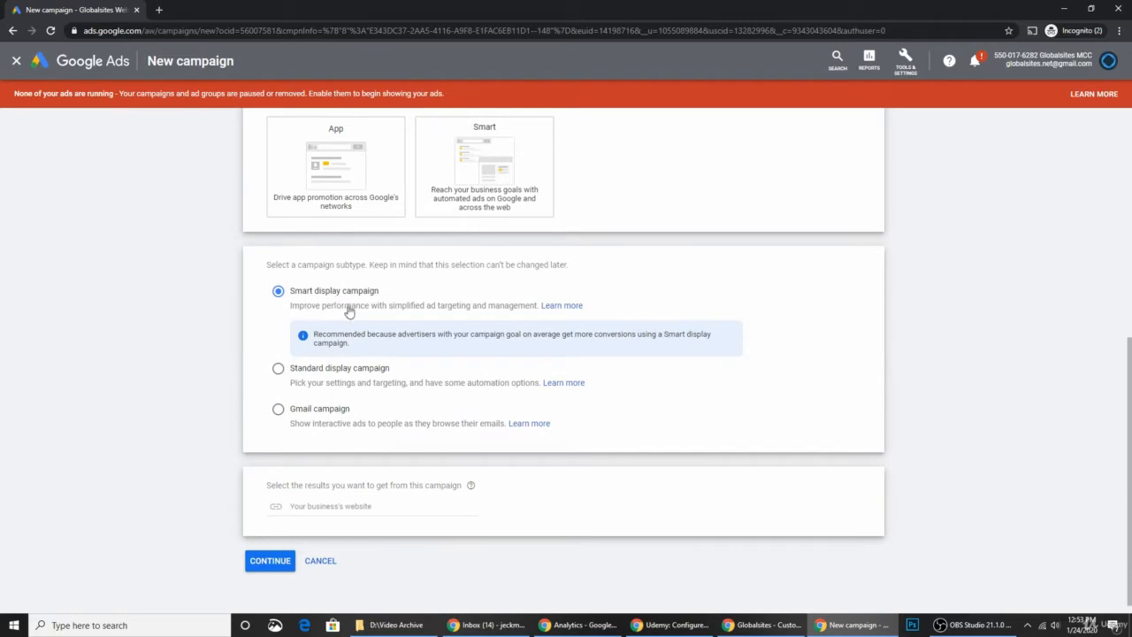
{"action": "left_click", "coordinate": [310, 368]}
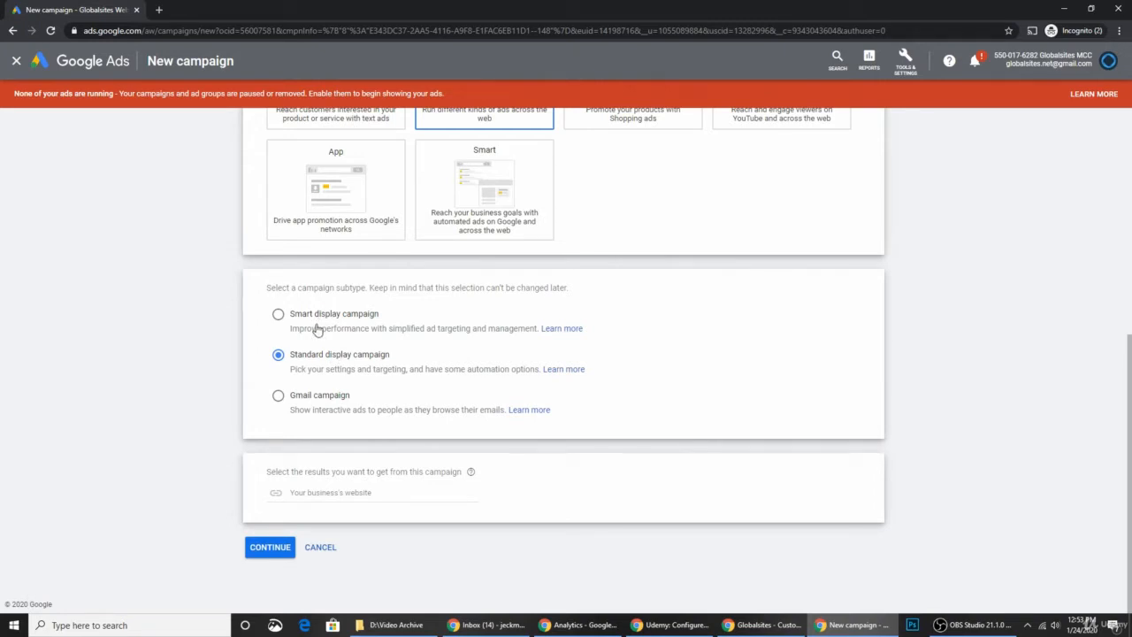
- Enter globalsites.net as the business's website and continue to the campaign settings
{"action": "left_click", "coordinate": [360, 492]}
{"action": "type", "text": "globalsites.net"}
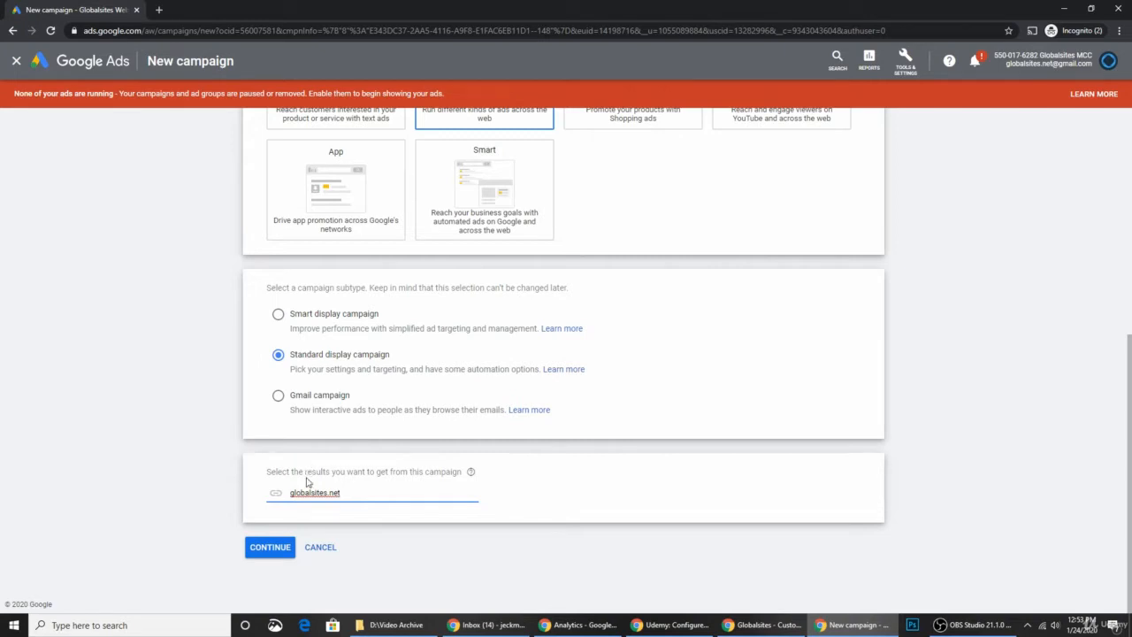
{"action": "left_click", "coordinate": [278, 548]}
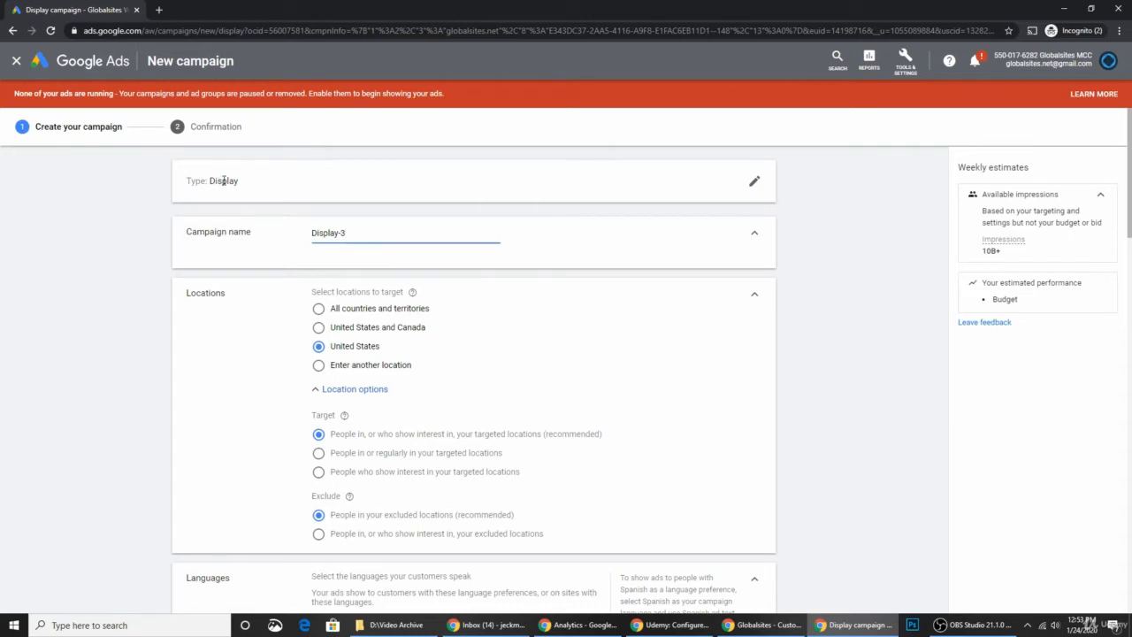
- Name the campaign Remarketing Campaign and target United States and Canada, reaching people in or interested in the targeted locations
{"action": "left_click_drag", "start_coordinate": [345, 235], "coordinate": [308, 234]}
{"action": "type", "text": "Remarketing Campaign"}
{"action": "scroll", "coordinate": [380, 326], "scroll_direction": "down", "scroll_amount": 1}
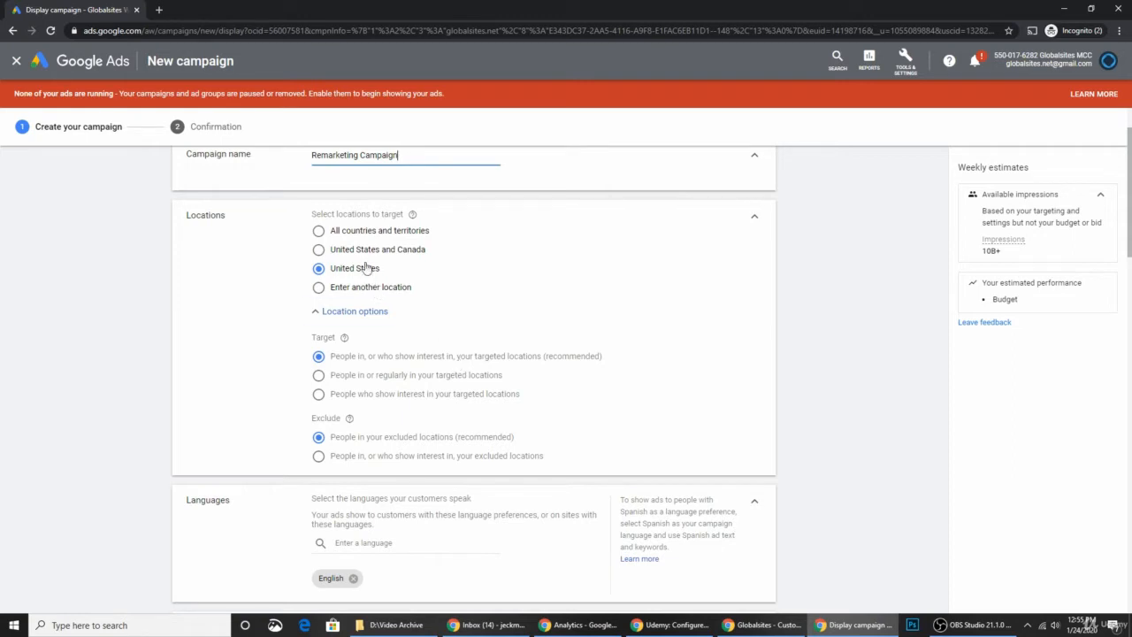
{"action": "left_click", "coordinate": [350, 377]}
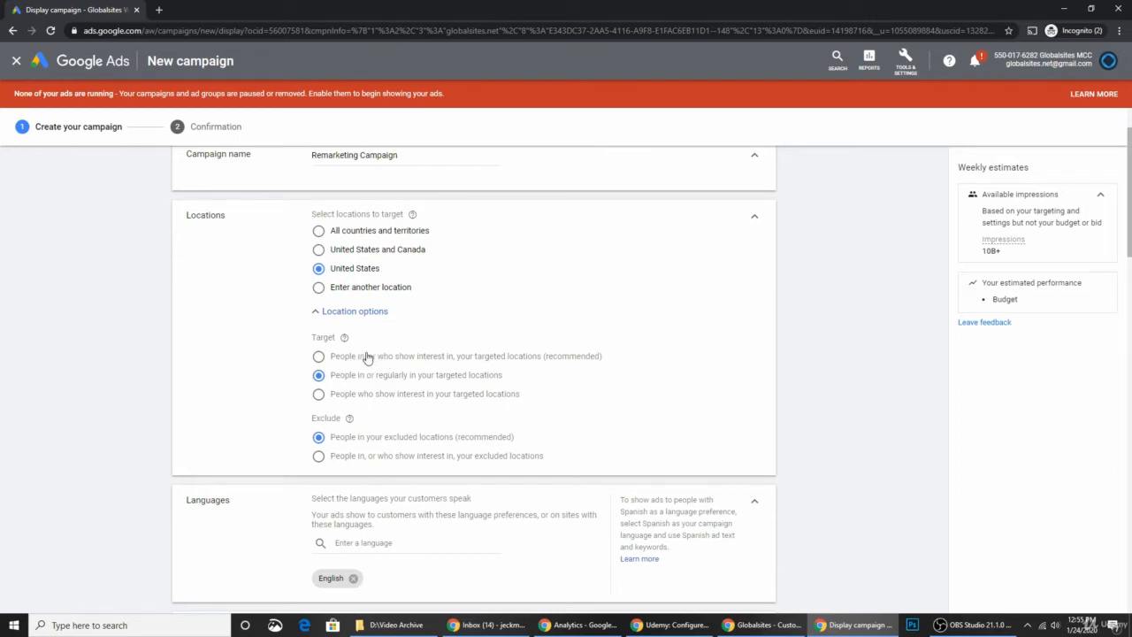
{"action": "left_click", "coordinate": [370, 362]}
{"action": "left_click", "coordinate": [346, 254]}
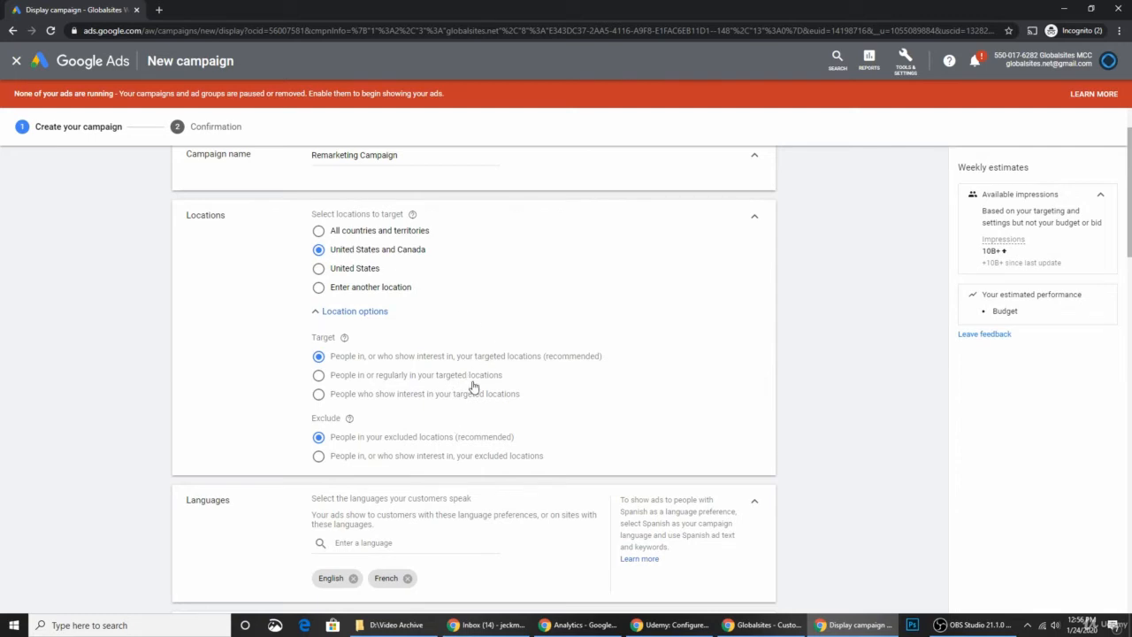
- Remove French from the campaign languages, keeping English only
{"action": "scroll", "coordinate": [588, 400], "scroll_direction": "down", "scroll_amount": 2}
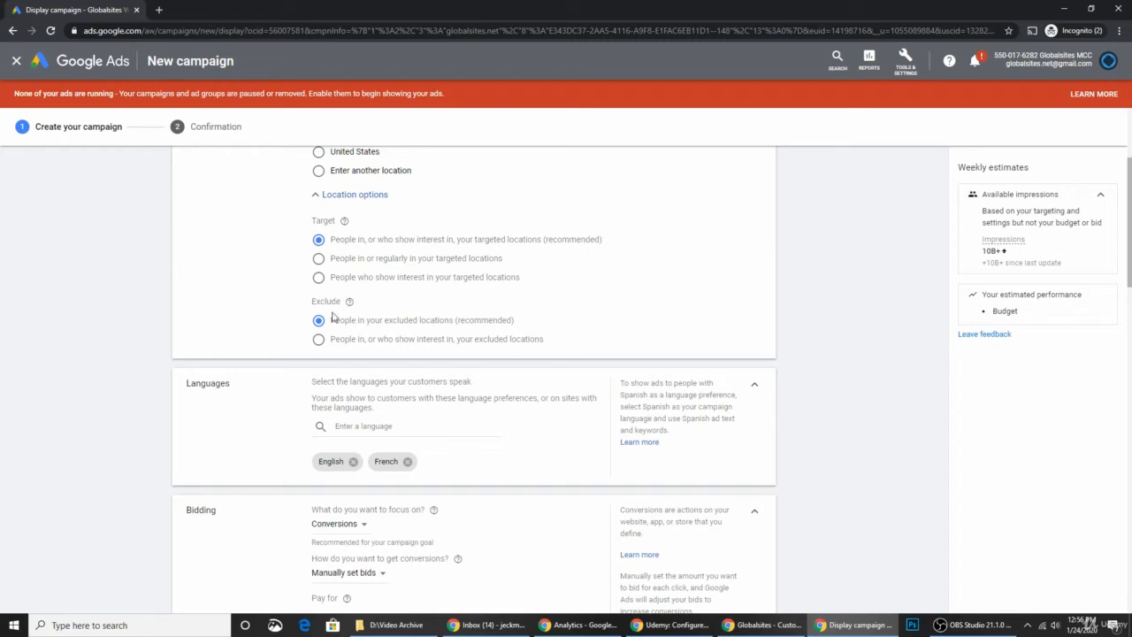
{"action": "scroll", "coordinate": [397, 335], "scroll_direction": "down", "scroll_amount": 2}
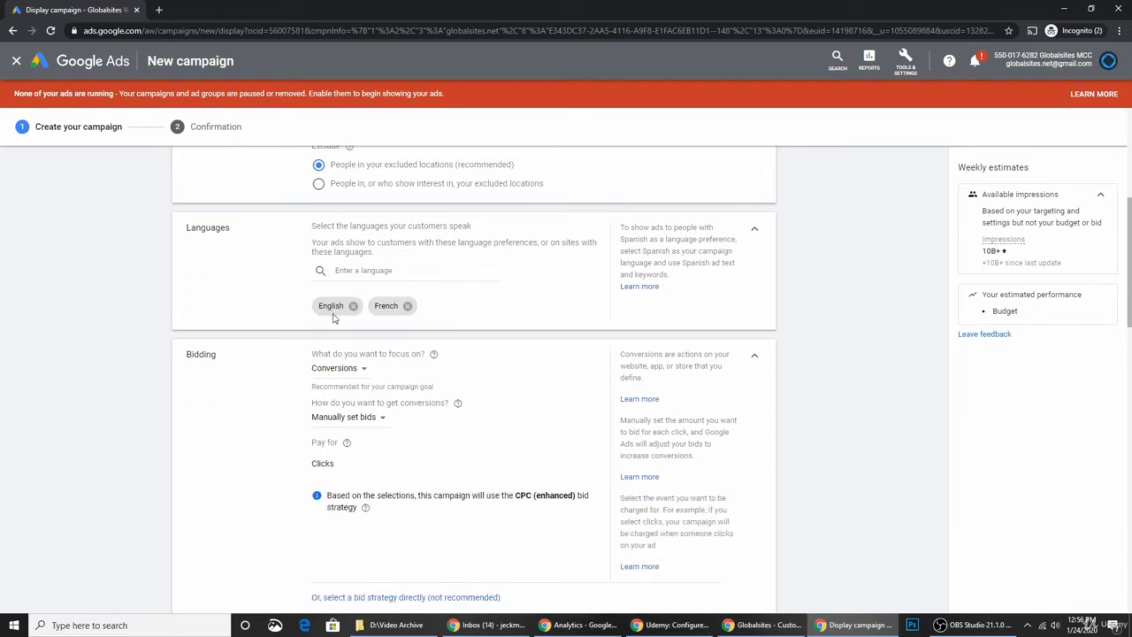
{"action": "left_click", "coordinate": [406, 306]}
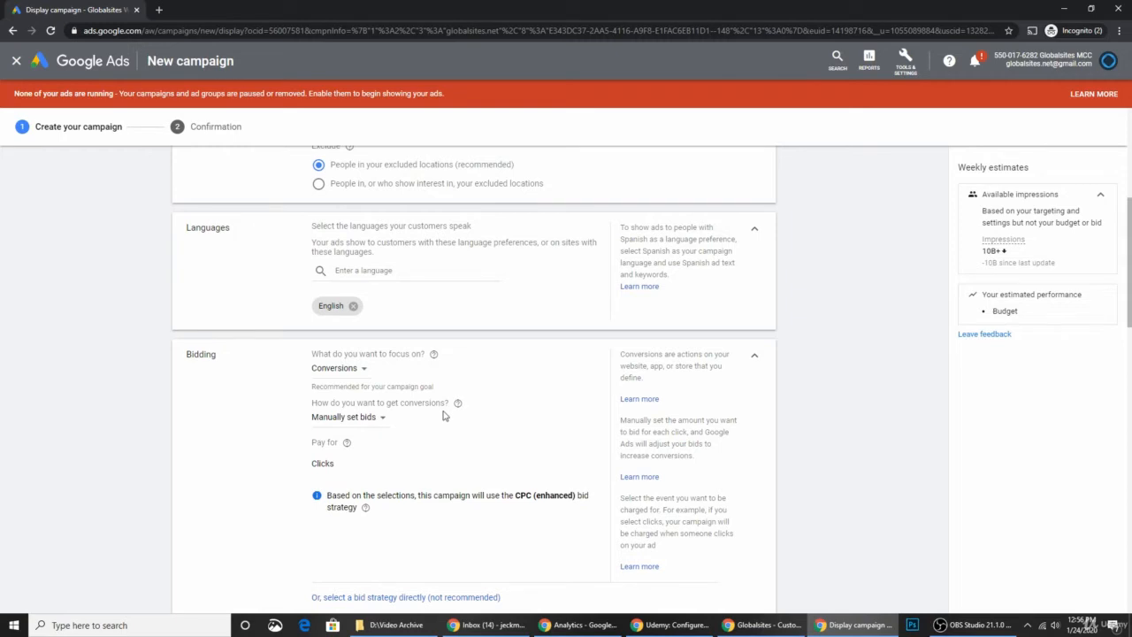
- Set the bidding focus to Viewable impressions and the average daily budget to $1
{"action": "scroll", "coordinate": [411, 402], "scroll_direction": "down", "scroll_amount": 1}
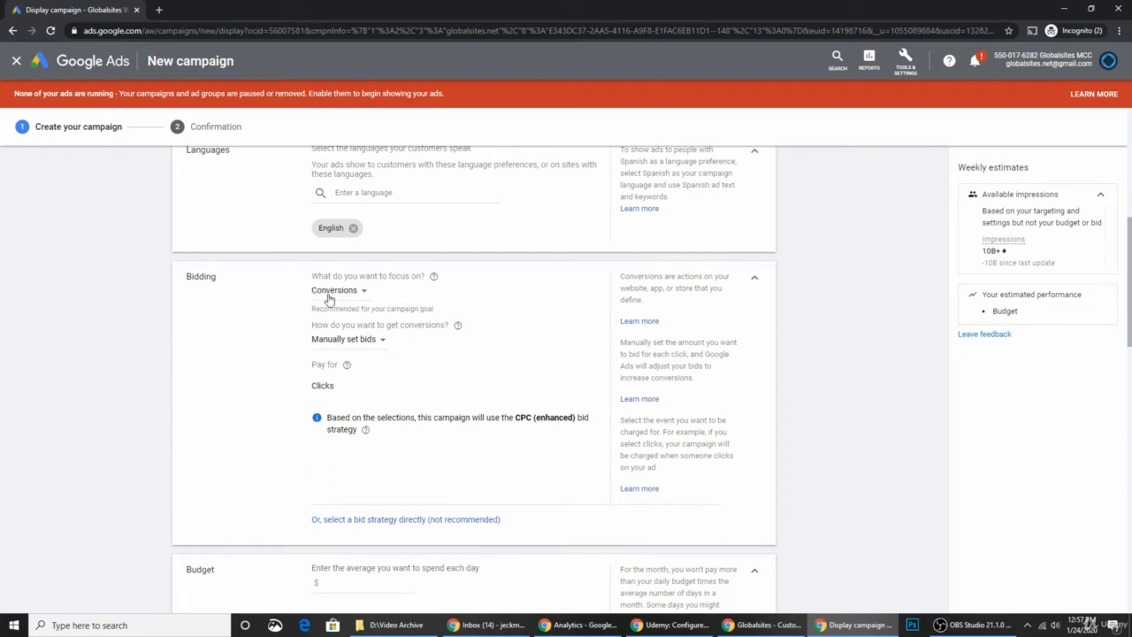
{"action": "left_click", "coordinate": [329, 293]}
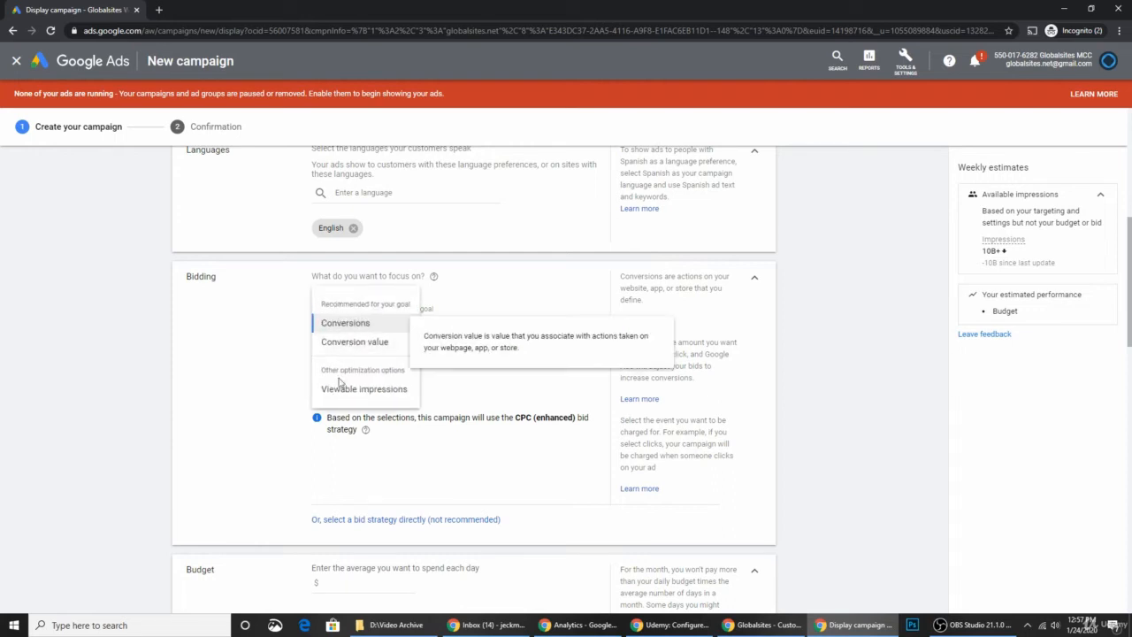
{"action": "left_click", "coordinate": [361, 392]}
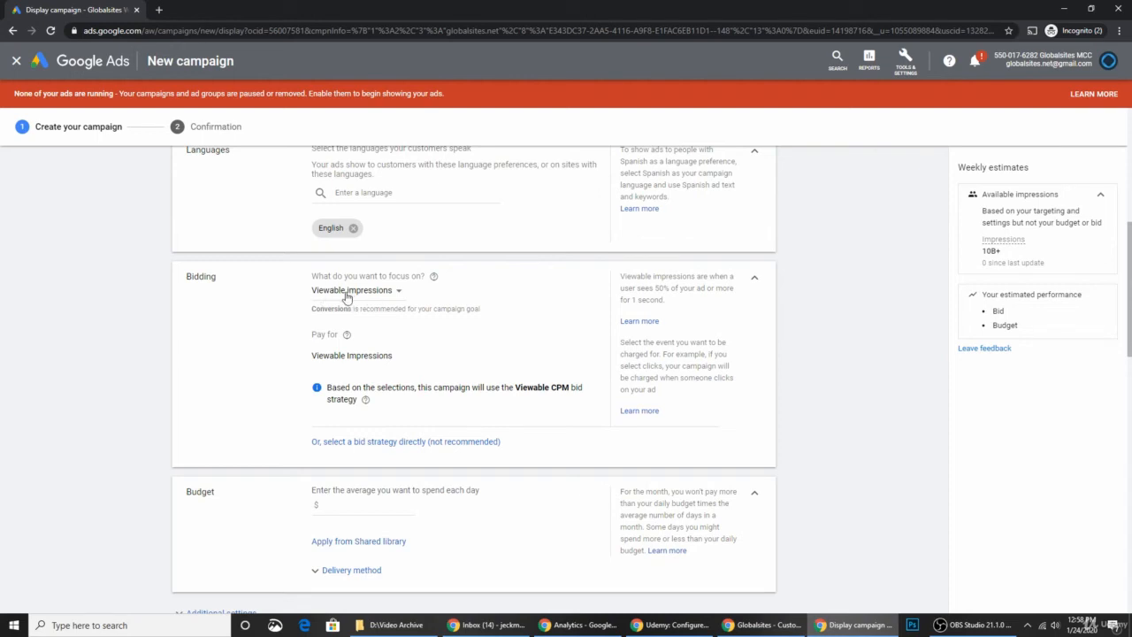
{"action": "scroll", "coordinate": [463, 350], "scroll_direction": "down", "scroll_amount": 1}
{"action": "scroll", "coordinate": [462, 350], "scroll_direction": "down", "scroll_amount": 2}
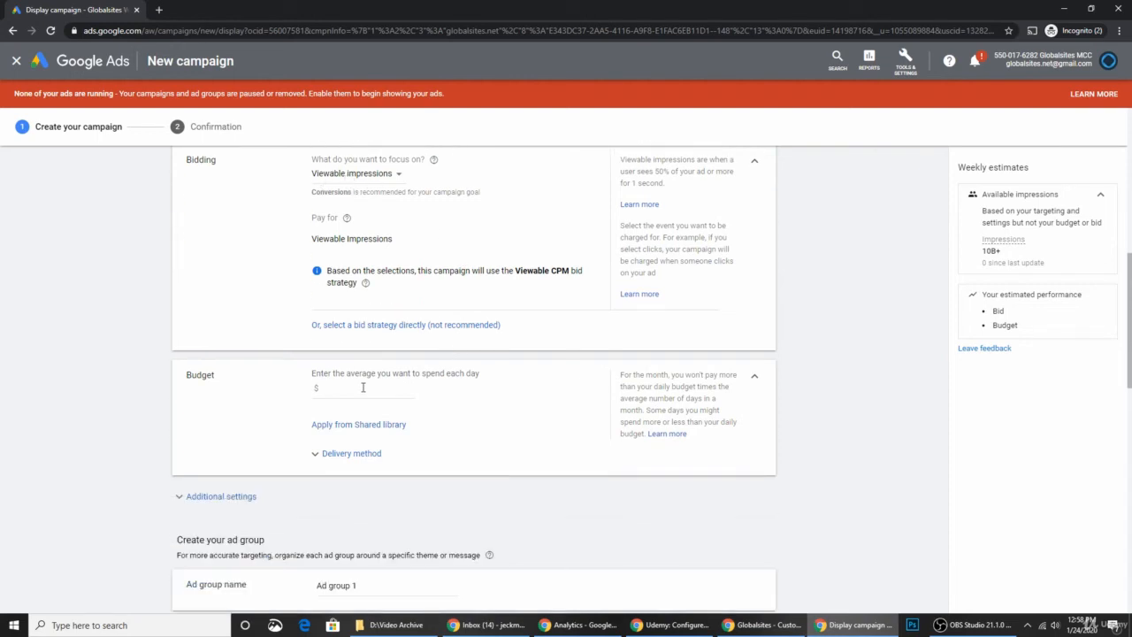
{"action": "left_click", "coordinate": [369, 386]}
{"action": "type", "text": "1"}
- Name the ad group Remarketing Ad Group
{"action": "scroll", "coordinate": [445, 413], "scroll_direction": "down", "scroll_amount": 6}
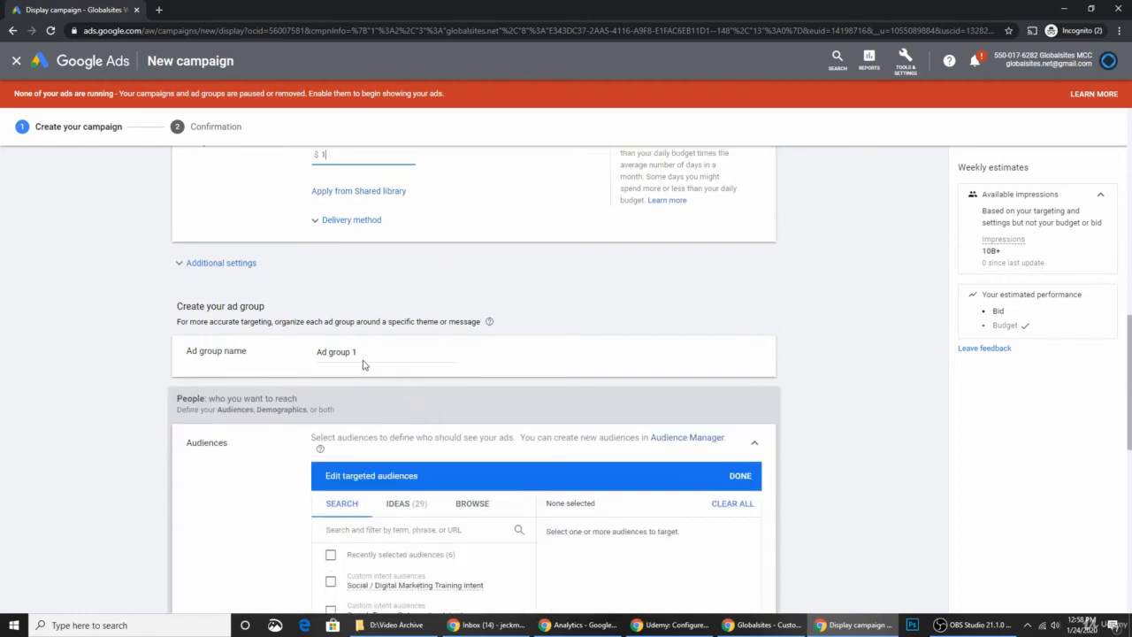
{"action": "left_click_drag", "start_coordinate": [372, 353], "coordinate": [320, 352]}
{"action": "type", "text": "Remarketing Ad"}
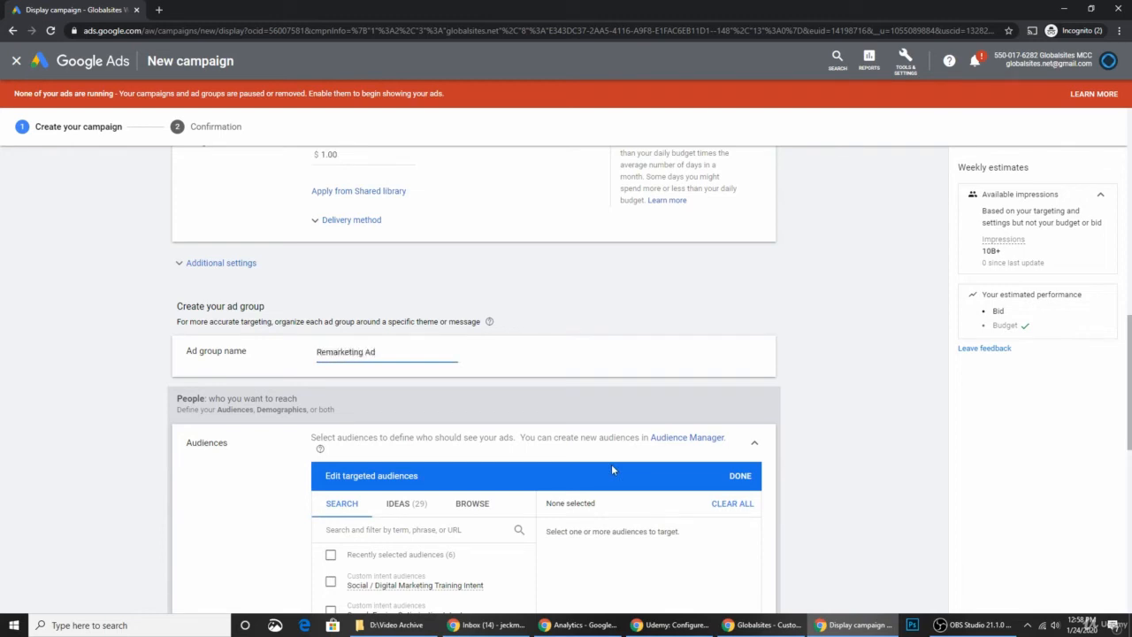
{"action": "type", "text": " Group"}
- Review the ad group's audience, demographics and targeting expansion options
{"action": "scroll", "coordinate": [765, 394], "scroll_direction": "down", "scroll_amount": 1}
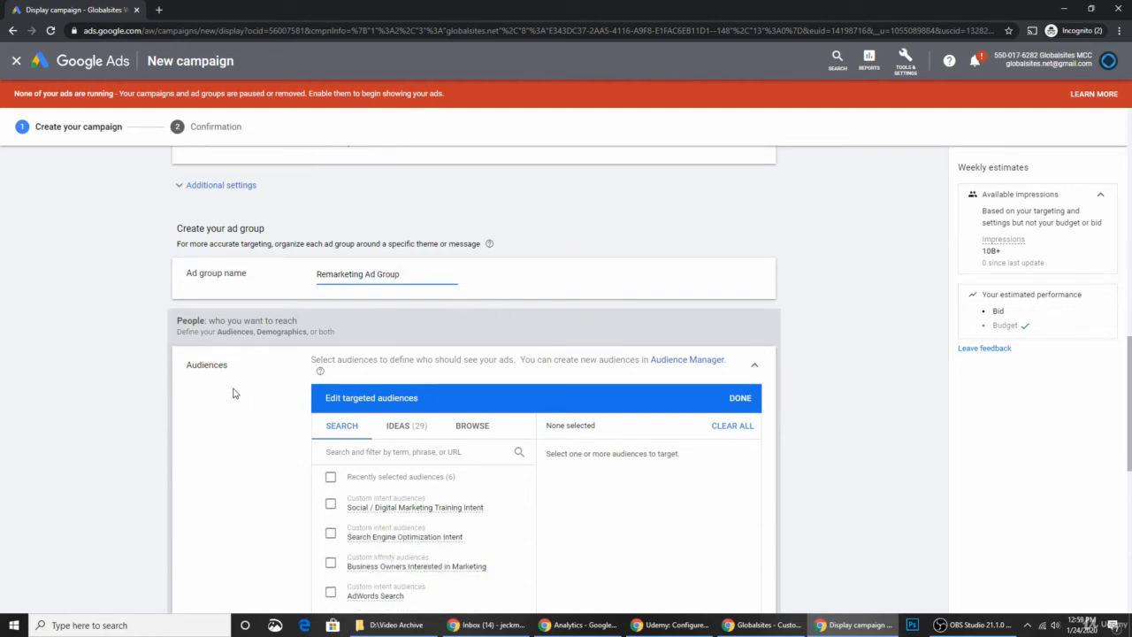
{"action": "scroll", "coordinate": [233, 389], "scroll_direction": "down", "scroll_amount": 2}
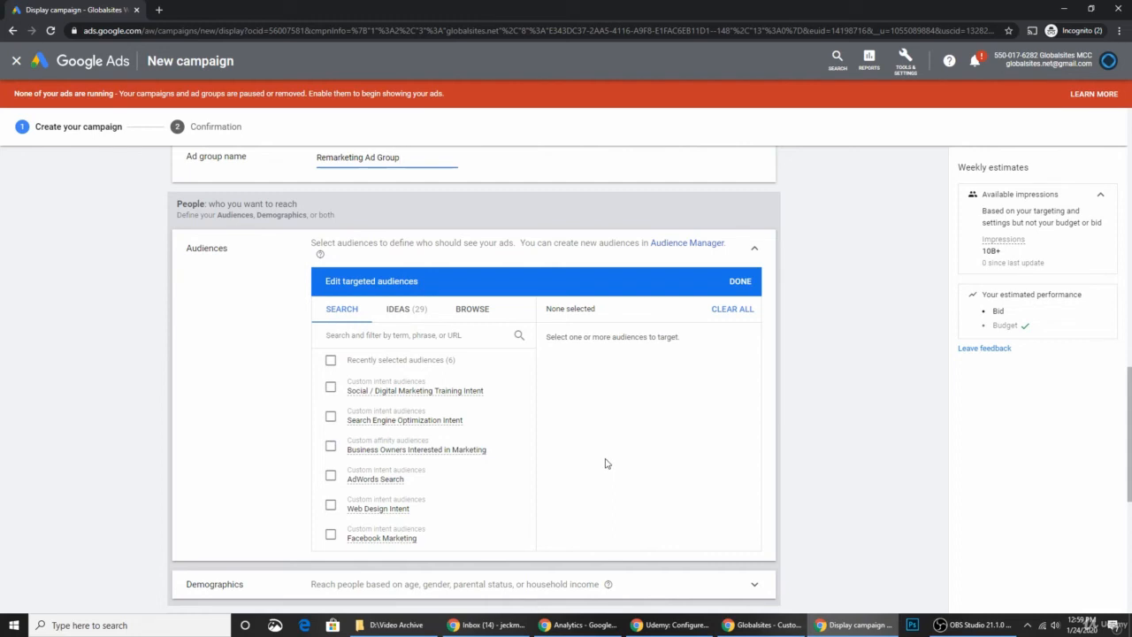
{"action": "scroll", "coordinate": [606, 463], "scroll_direction": "down", "scroll_amount": 2}
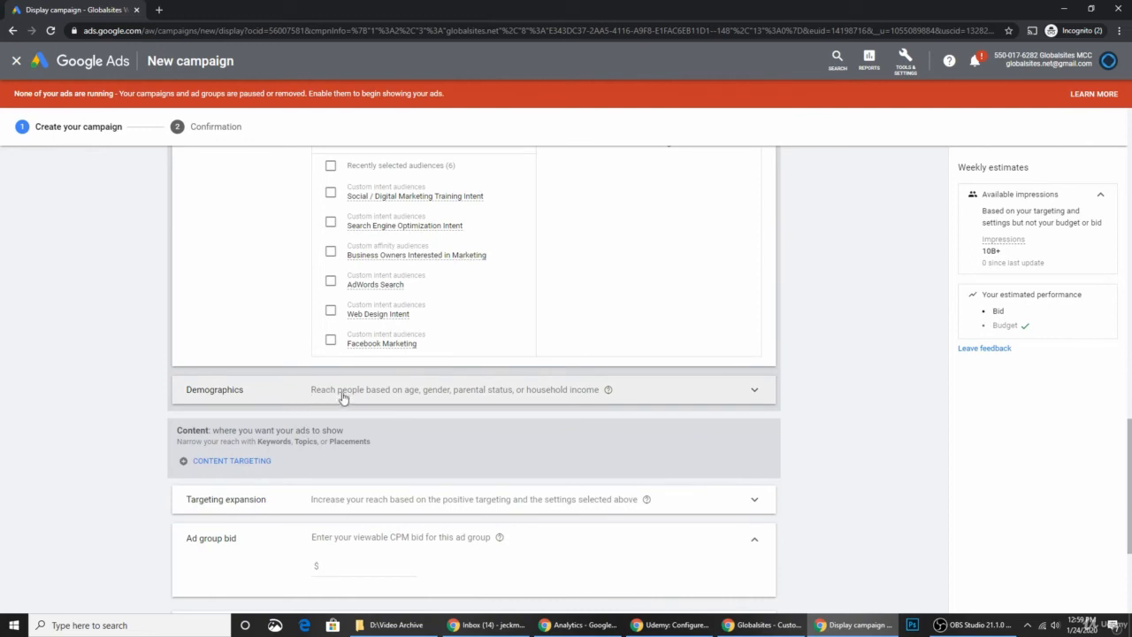
{"action": "left_click", "coordinate": [347, 398]}
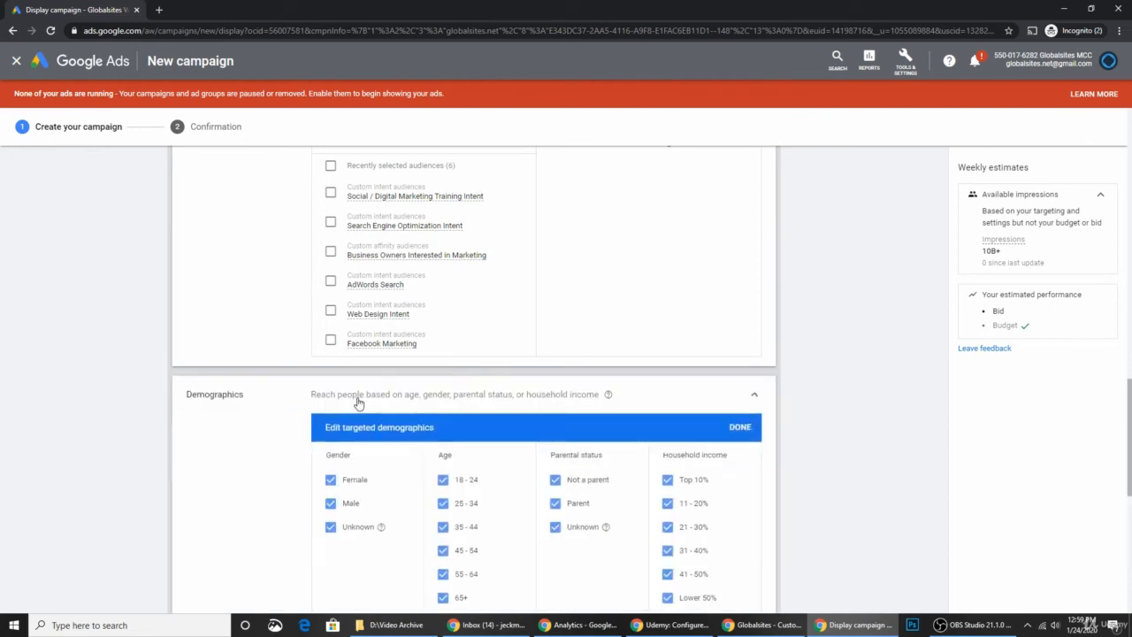
{"action": "scroll", "coordinate": [549, 414], "scroll_direction": "down", "scroll_amount": 2}
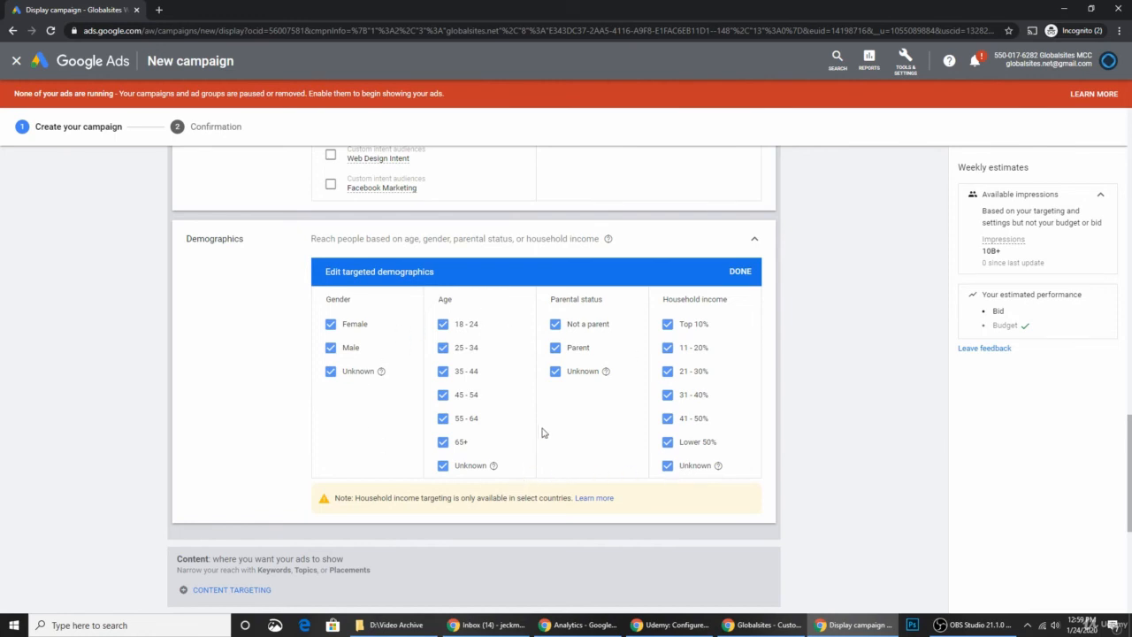
{"action": "scroll", "coordinate": [544, 429], "scroll_direction": "down", "scroll_amount": 1}
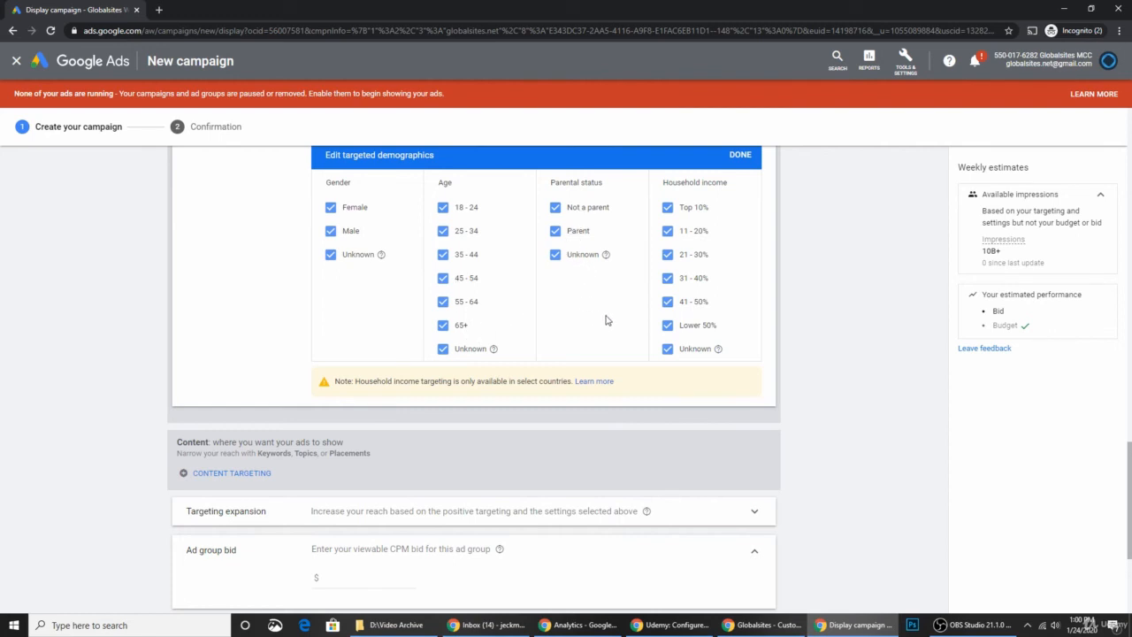
{"action": "scroll", "coordinate": [347, 331], "scroll_direction": "down", "scroll_amount": 2}
{"action": "scroll", "coordinate": [350, 333], "scroll_direction": "down", "scroll_amount": 1}
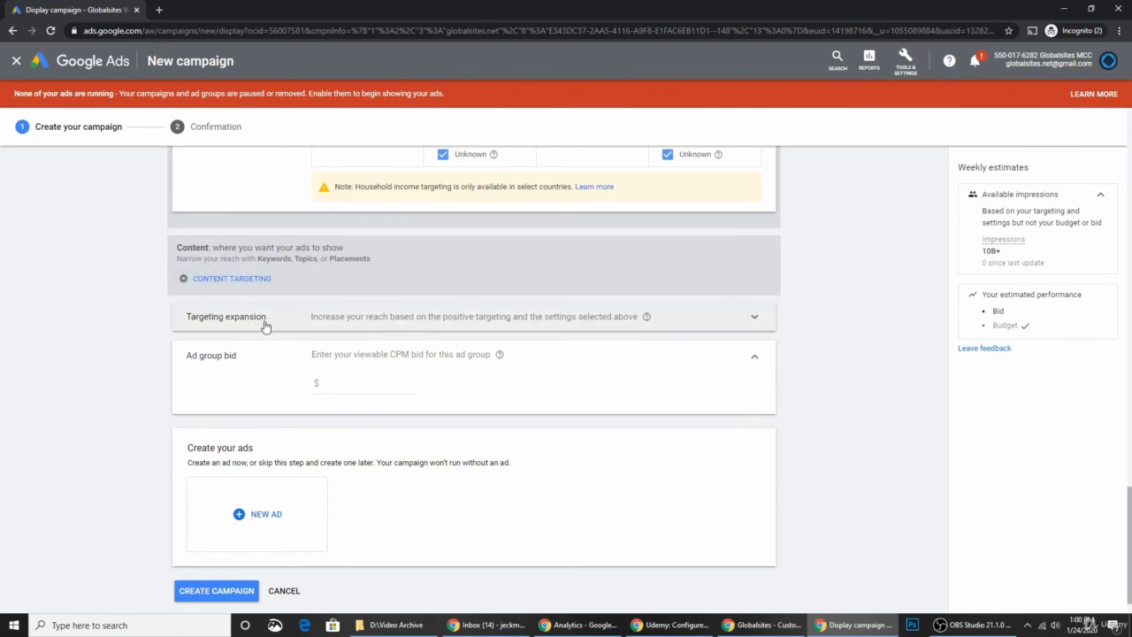
{"action": "left_click", "coordinate": [755, 320]}
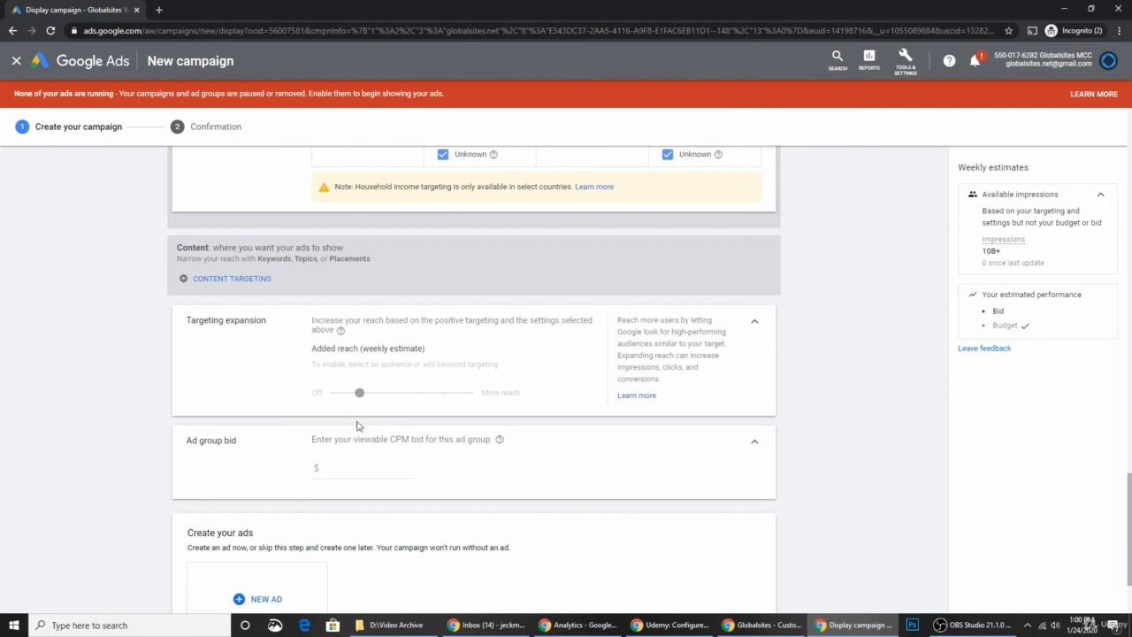
- Set the ad group's viewable CPM bid to $1, then create the campaign without an ad and continue to it
{"action": "left_click", "coordinate": [355, 473]}
{"action": "scroll", "coordinate": [518, 470], "scroll_direction": "down", "scroll_amount": 2}
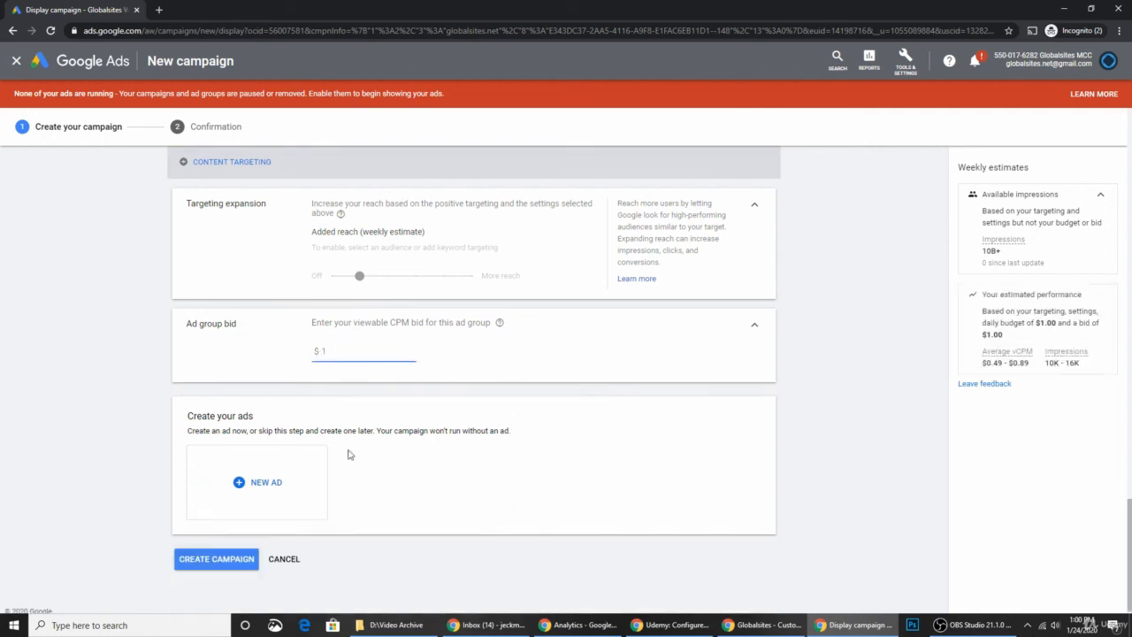
{"action": "left_click", "coordinate": [233, 567]}
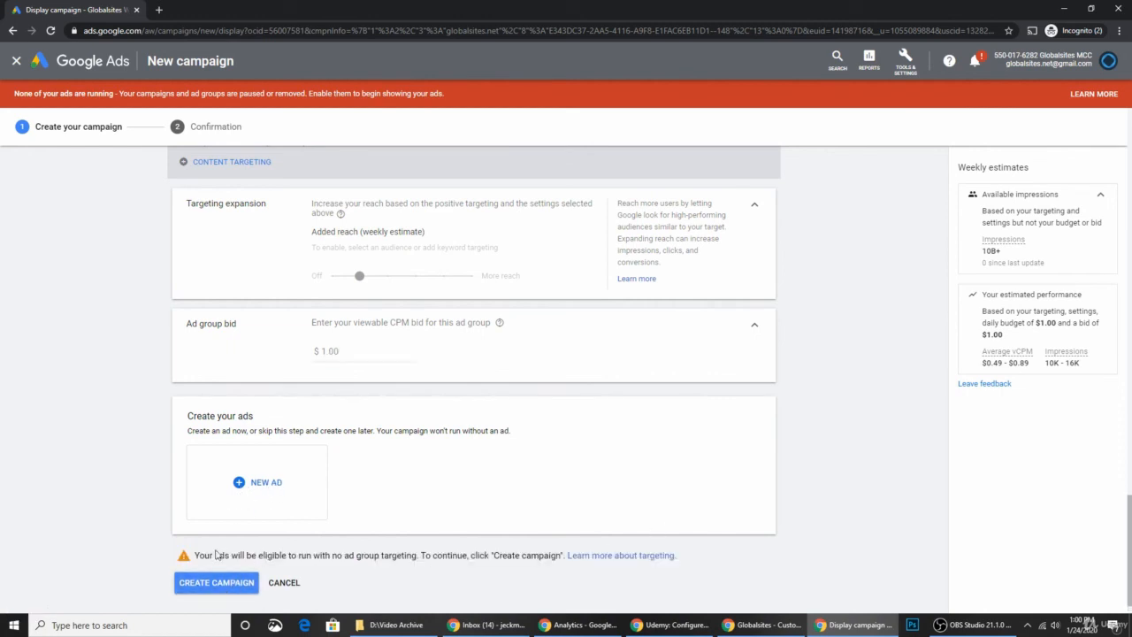
{"action": "left_click", "coordinate": [220, 583]}
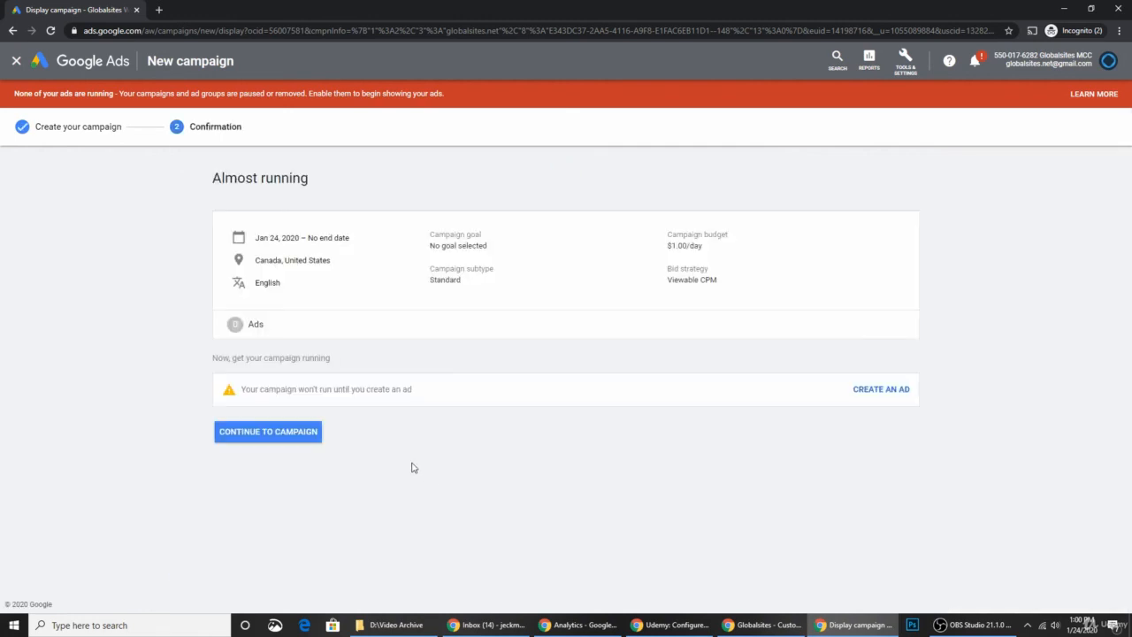
{"action": "left_click", "coordinate": [268, 434]}
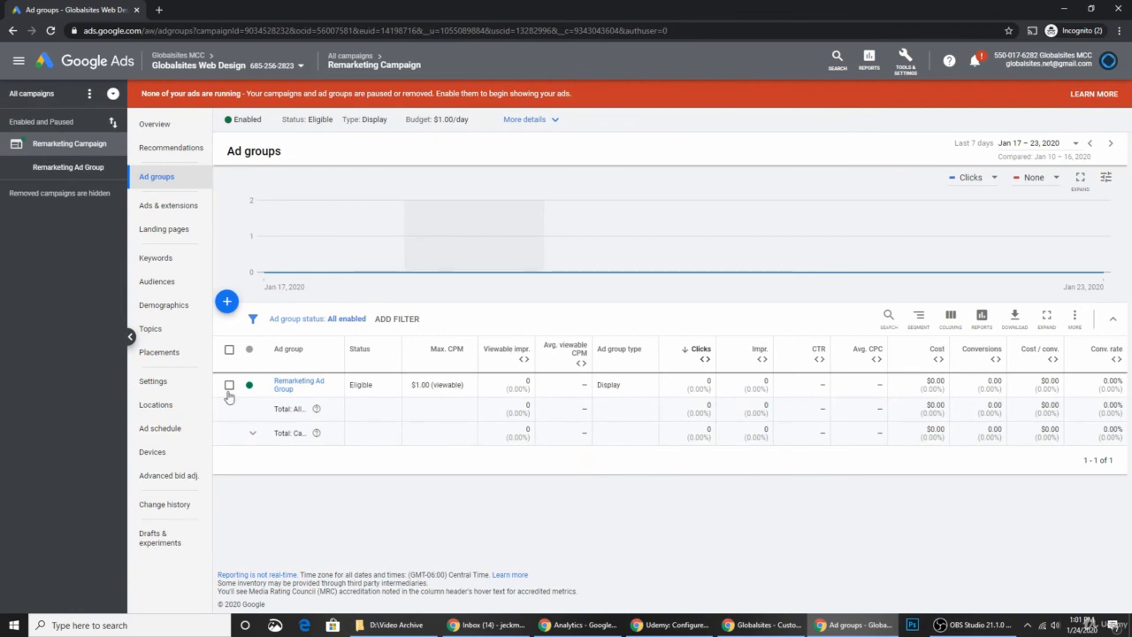
- View the ads listed for Remarketing Ad Group, for Remarketing Campaign and for all campaigns
{"action": "left_click", "coordinate": [74, 171]}
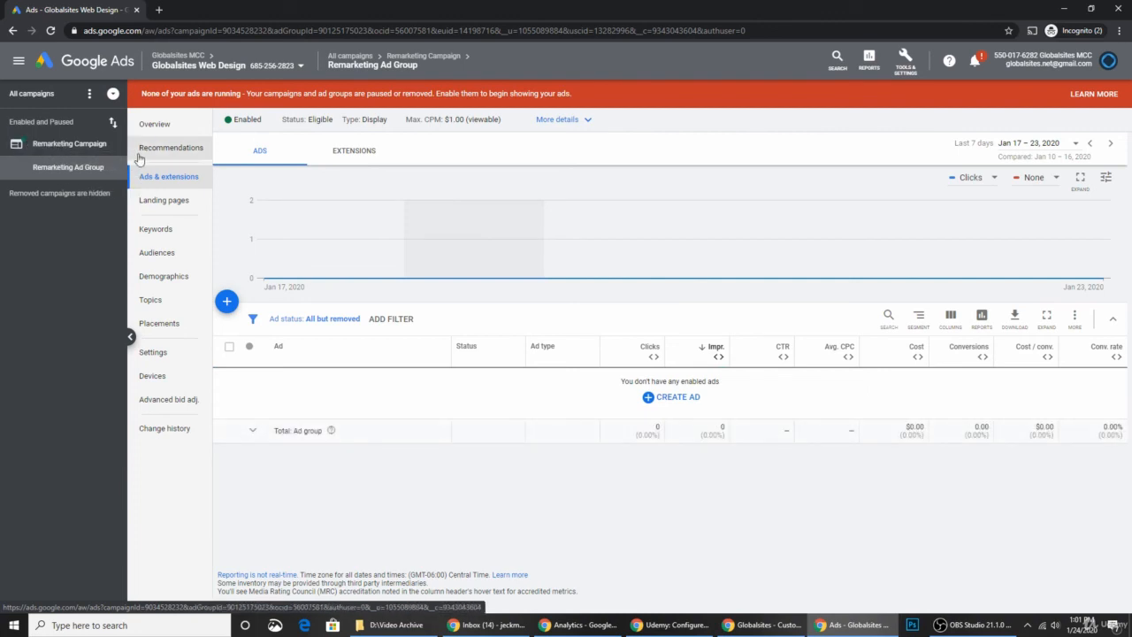
{"action": "left_click", "coordinate": [49, 143]}
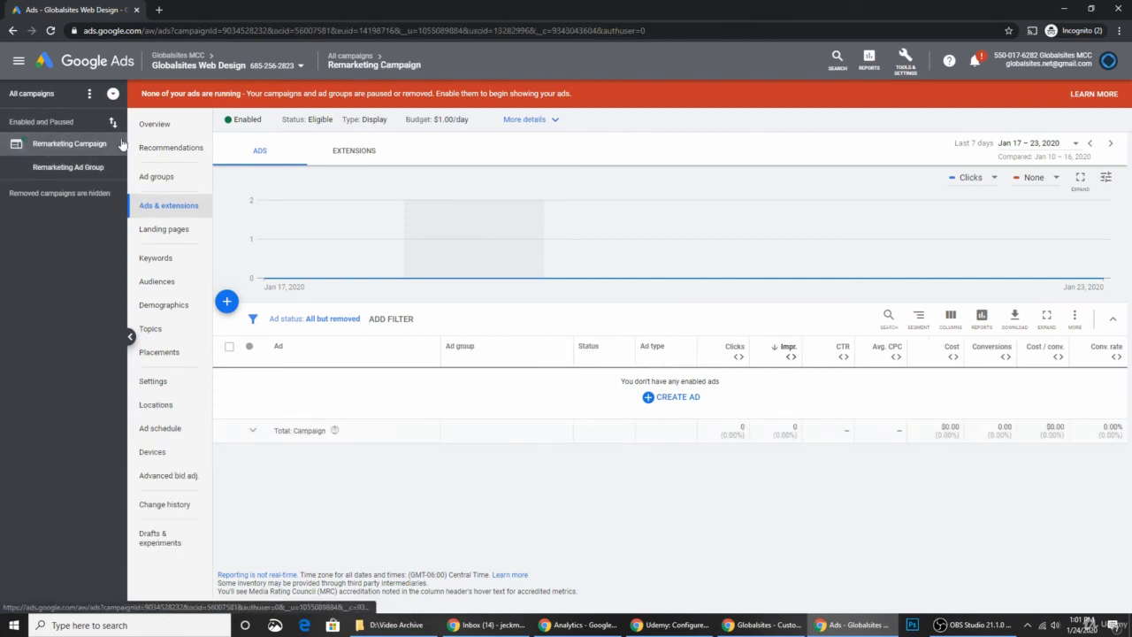
{"action": "left_click", "coordinate": [26, 94]}
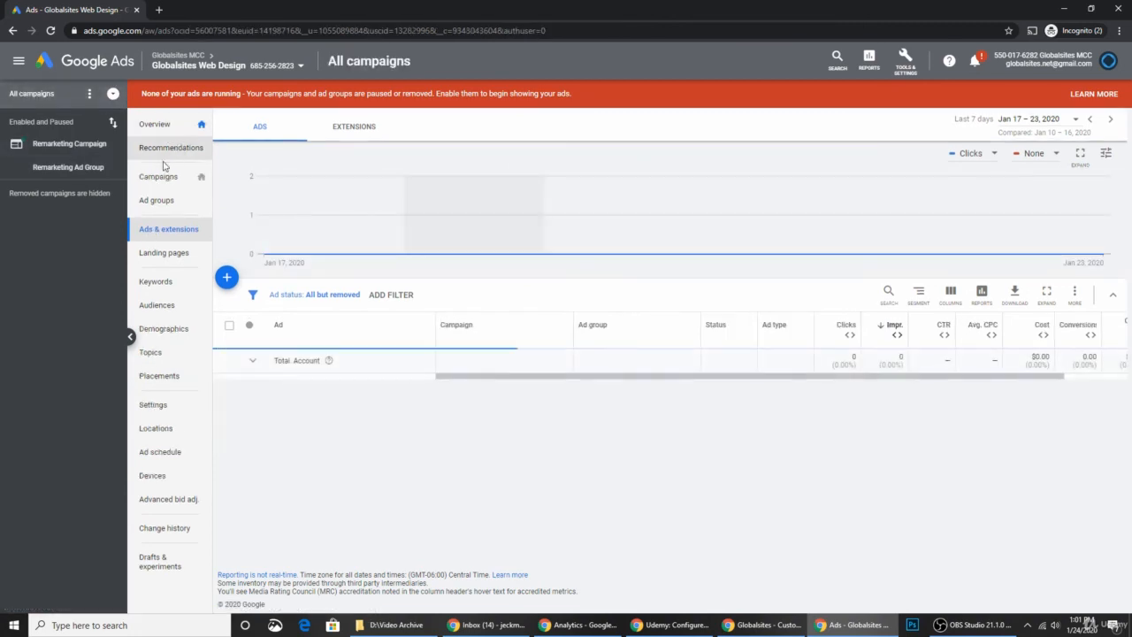
- Open Remarketing Campaign from the campaigns list and go into its Remarketing Ad Group
{"action": "left_click", "coordinate": [158, 180]}
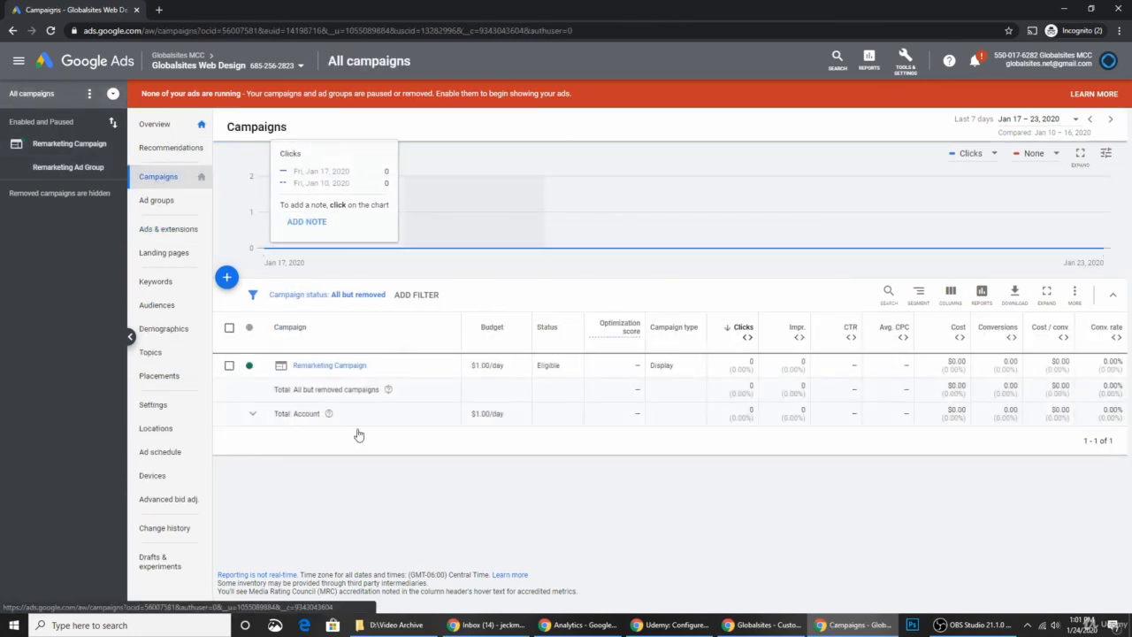
{"action": "left_click", "coordinate": [336, 366]}
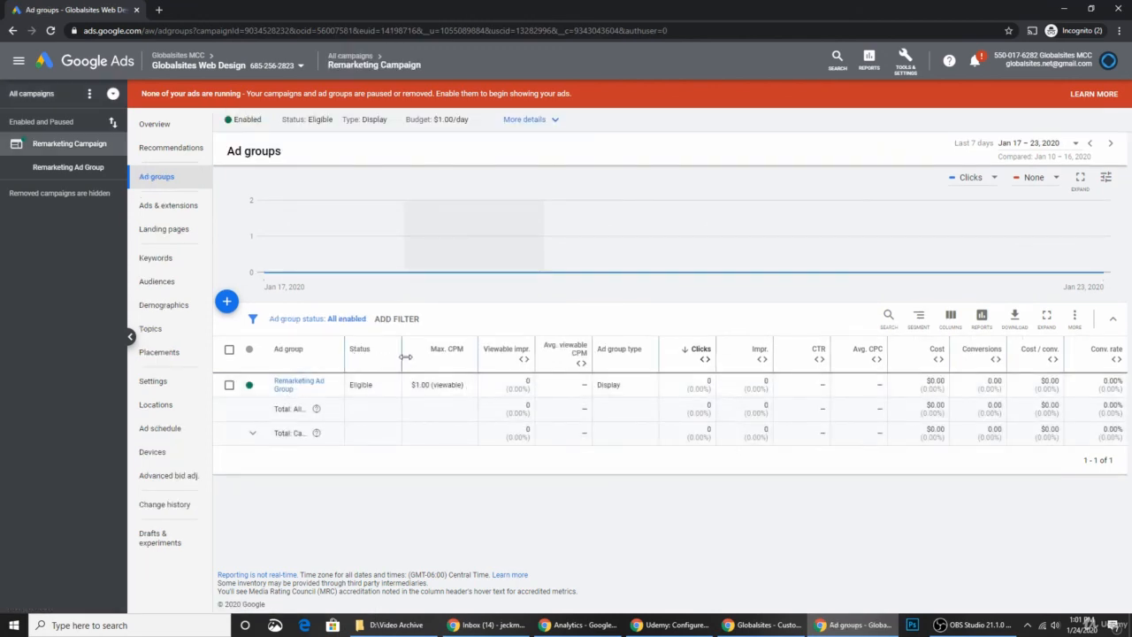
{"action": "left_click", "coordinate": [360, 350]}
{"action": "left_click", "coordinate": [309, 395]}
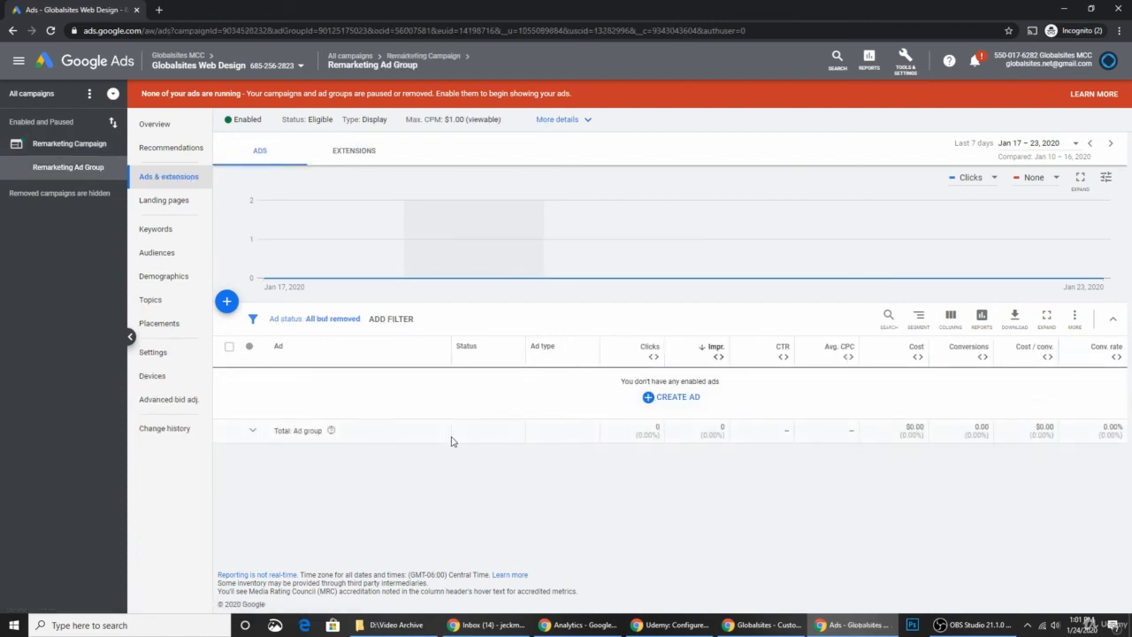